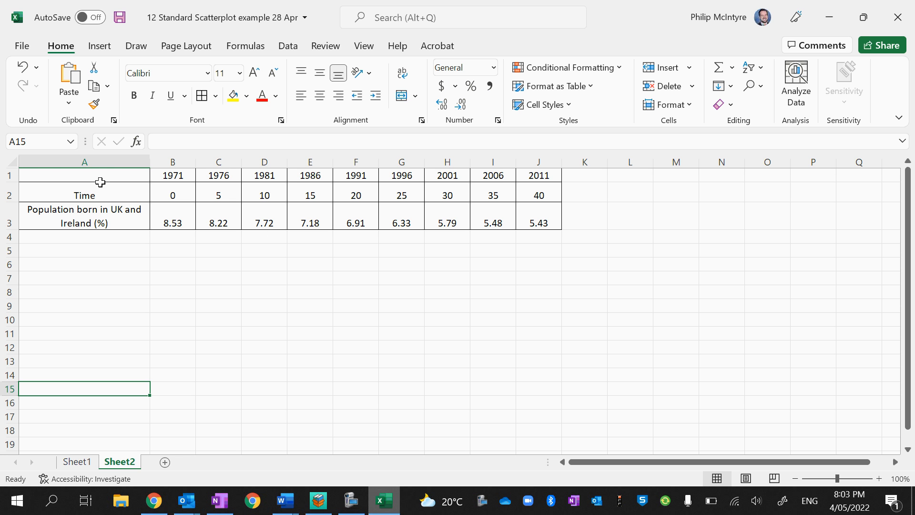
# Insert a markers-only scatter chart from the Time and Population rows (A2:J3) and move it just below the table.
pyautogui.moveTo(88, 190); pyautogui.dragTo(544, 210)
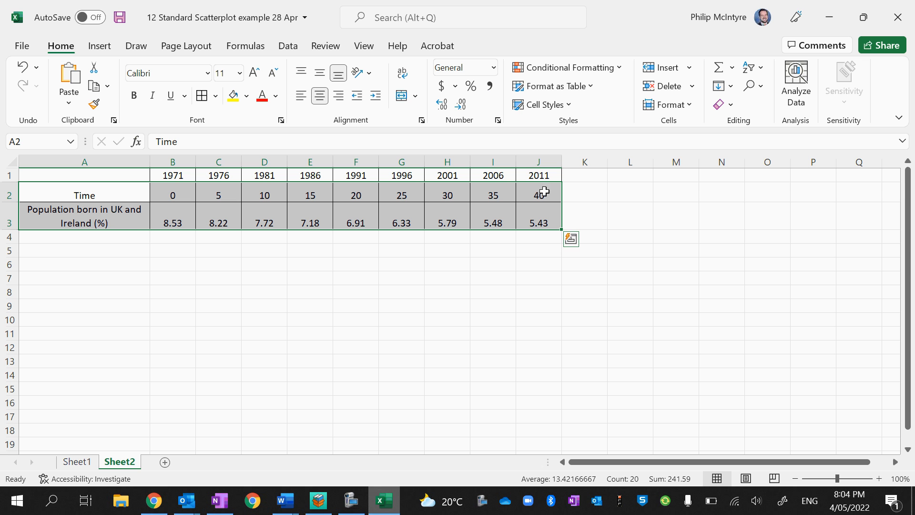
pyautogui.click(100, 46)
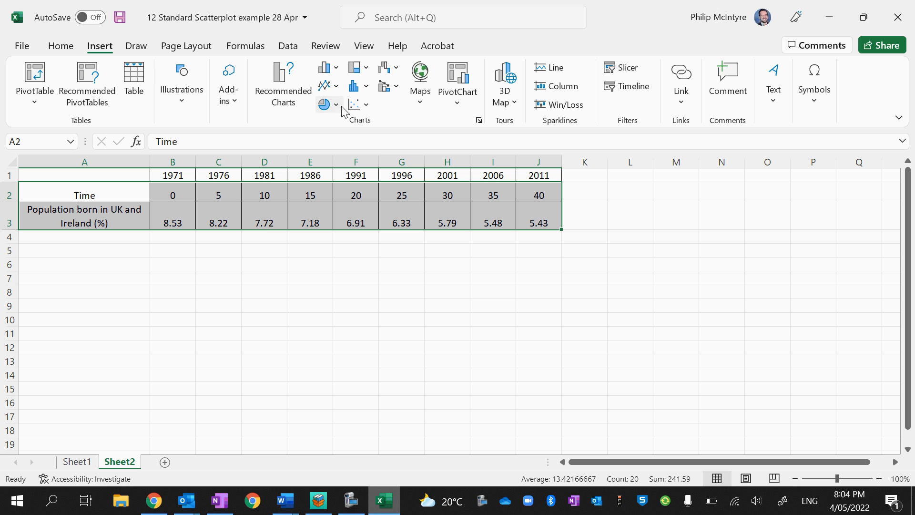
pyautogui.click(361, 109)
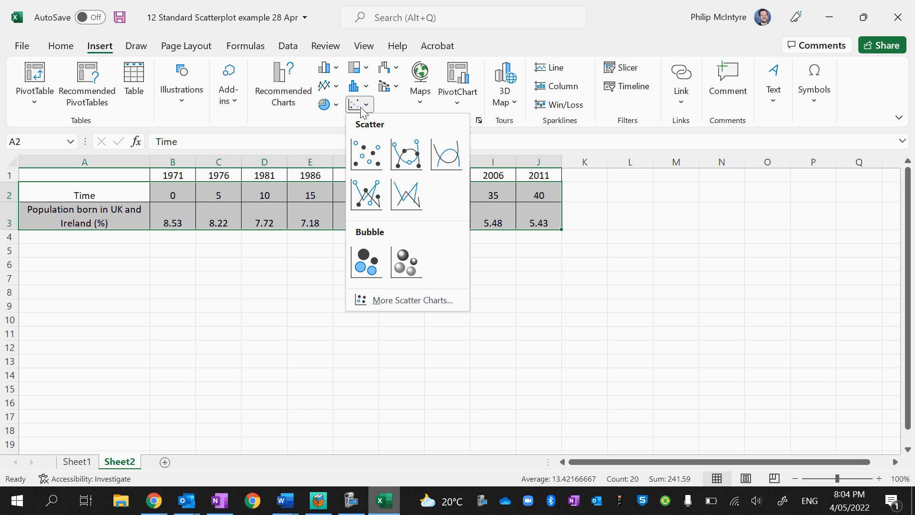
pyautogui.click(373, 156)
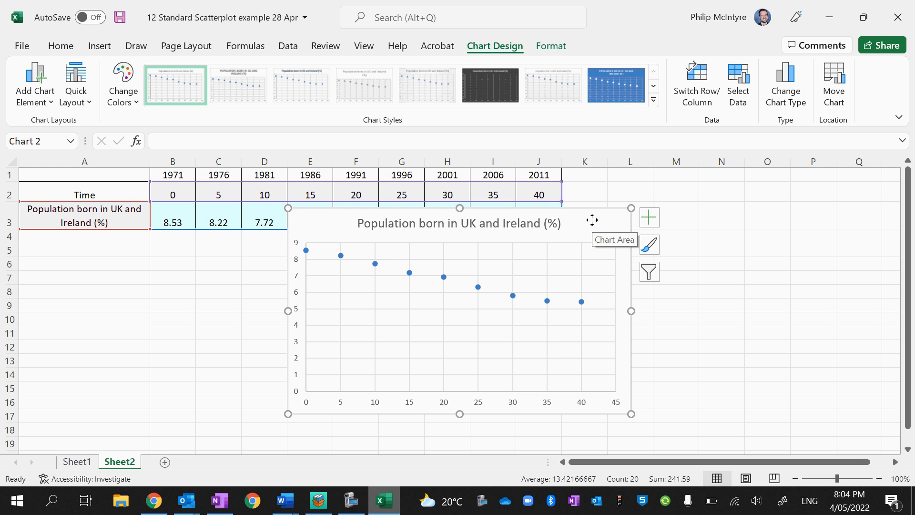
pyautogui.moveTo(591, 216); pyautogui.dragTo(596, 261)
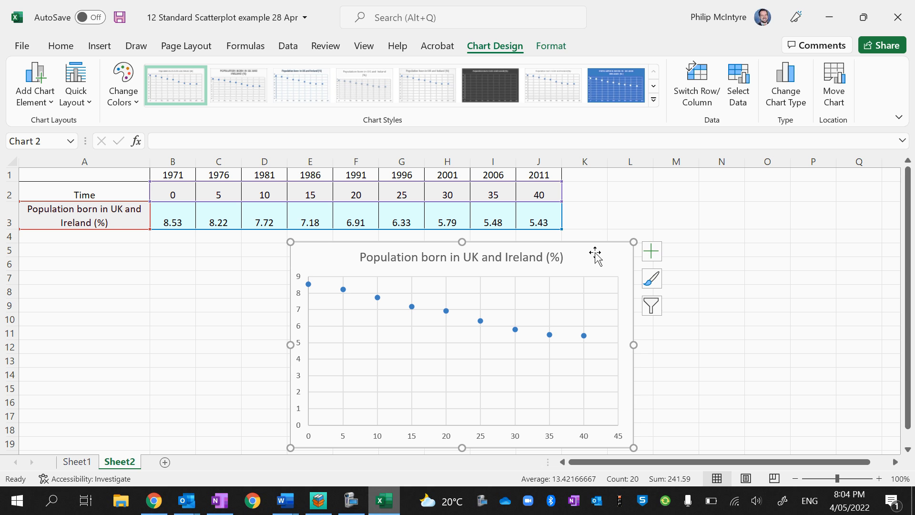
# Change the chart title to "Population born in UK and Ireland over time".
pyautogui.click(562, 258)
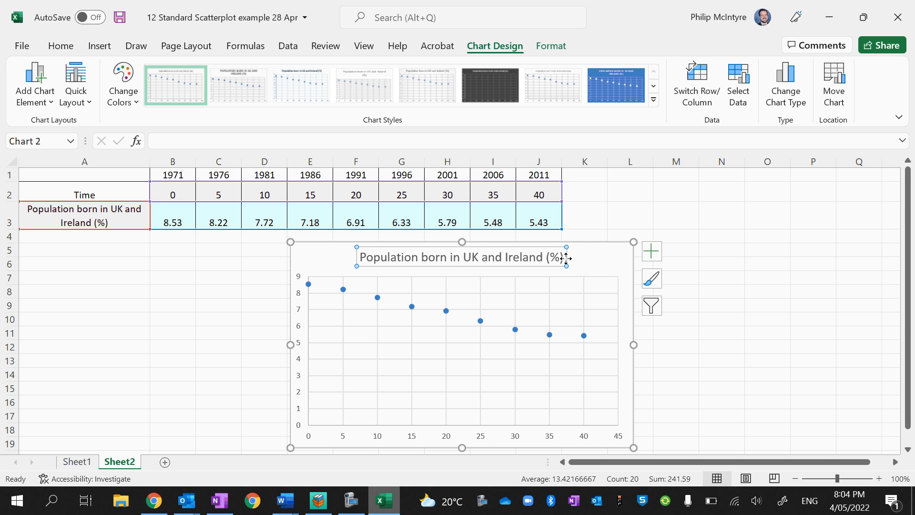
pyautogui.click(561, 259)
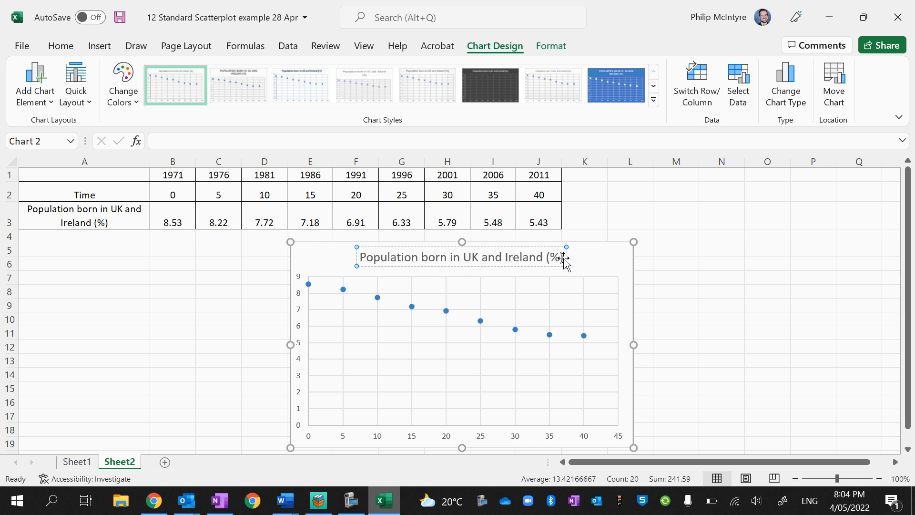
pyautogui.press('BackSpace')
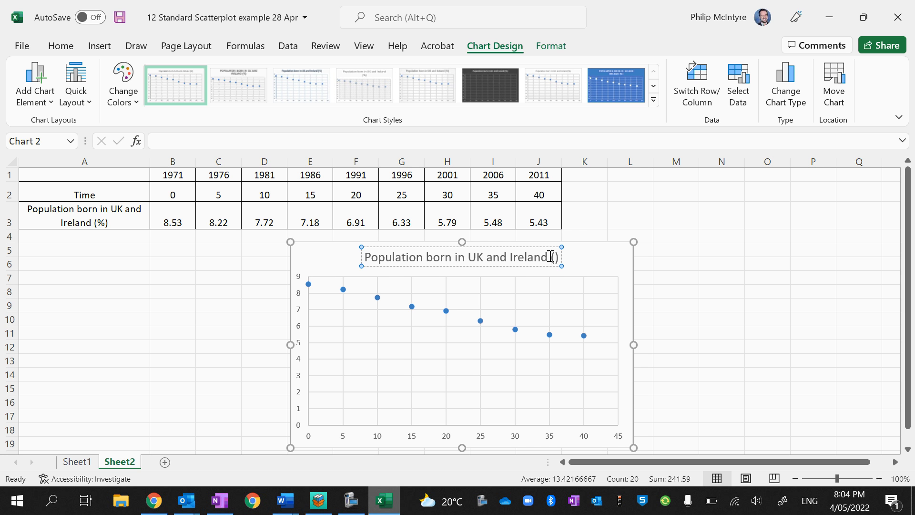
pyautogui.press('BackSpace')
pyautogui.press('BackSpace')
pyautogui.press('Delete')
pyautogui.write('over time')
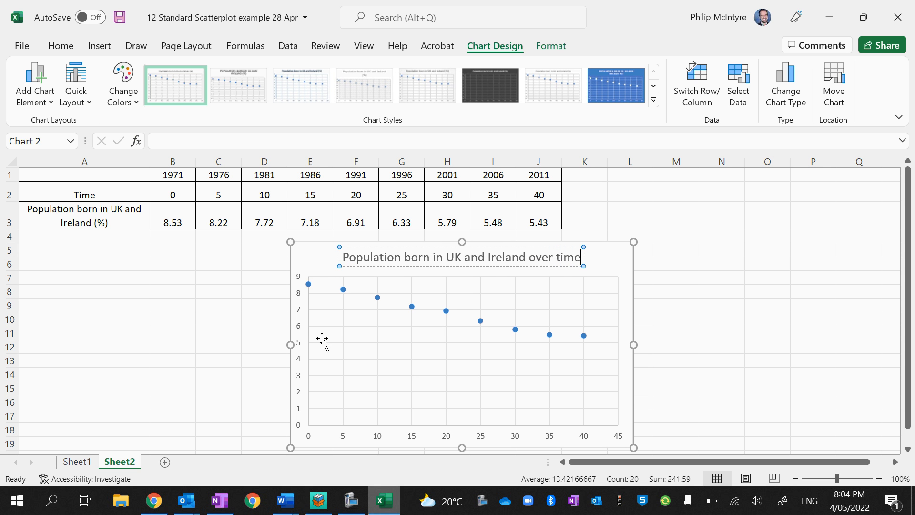
pyautogui.click(610, 270)
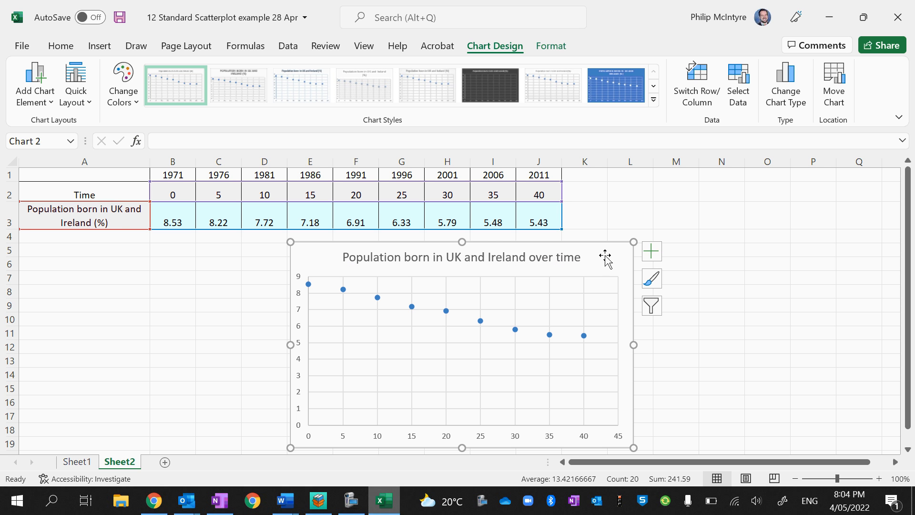
# Add axis titles to the chart and set the vertical axis title to "Percentage of Population".
pyautogui.click(651, 251)
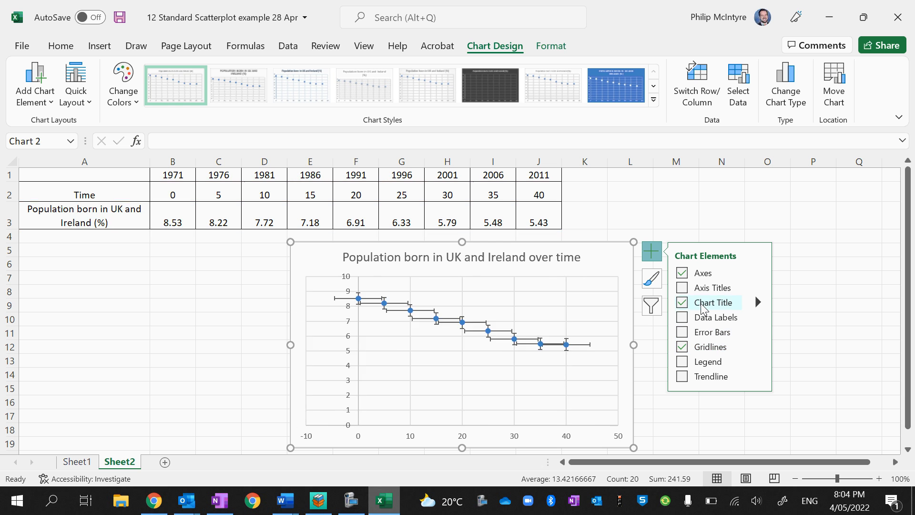
pyautogui.click(713, 287)
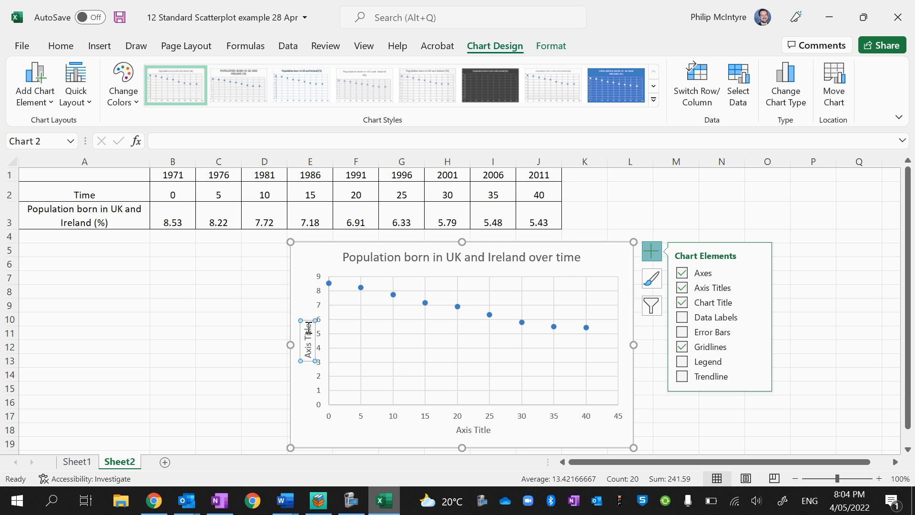
pyautogui.moveTo(309, 328); pyautogui.dragTo(312, 363)
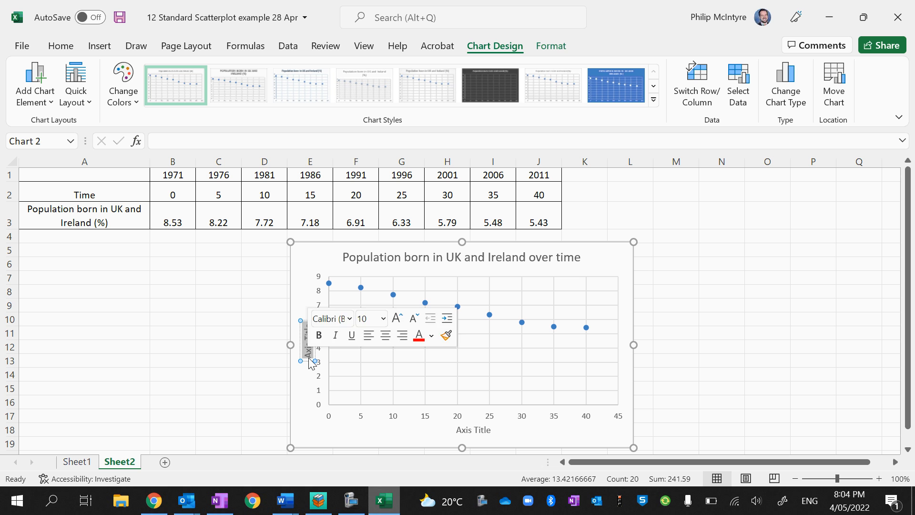
pyautogui.press('Delete')
pyautogui.write('Pe')
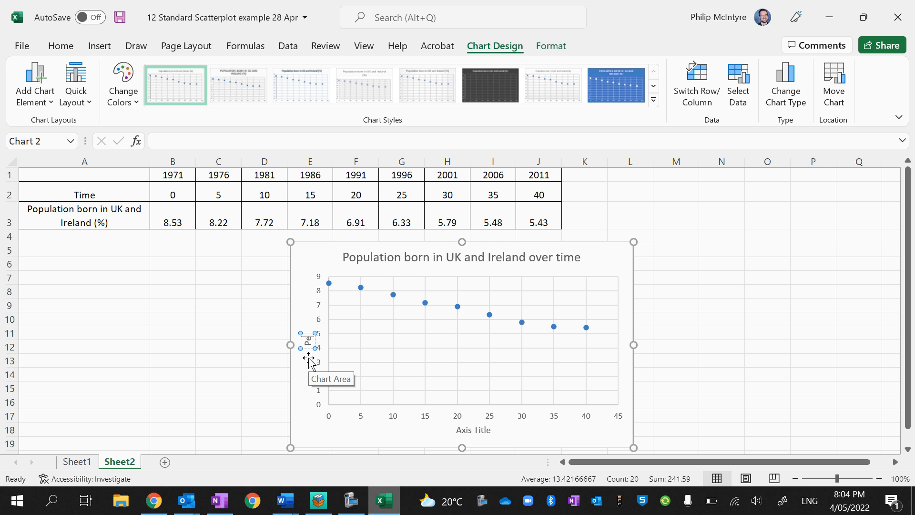
pyautogui.write('rcentage of Population')
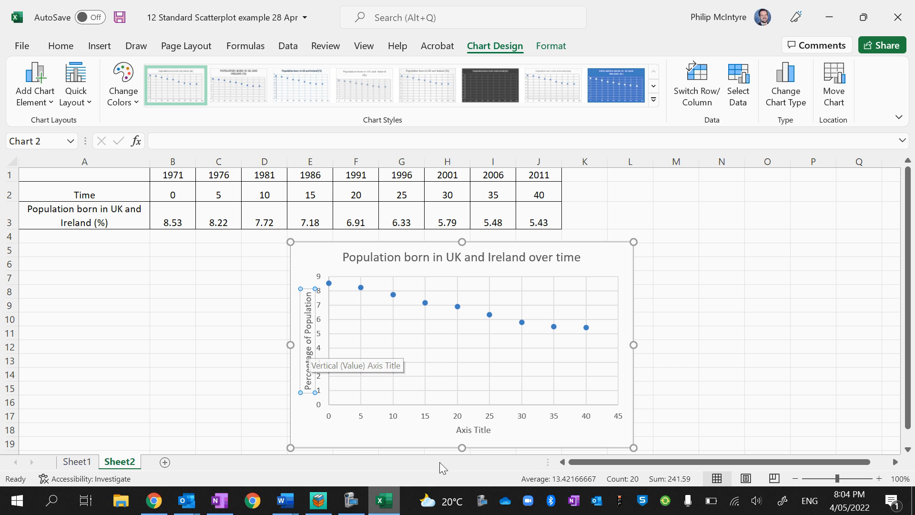
# Set the horizontal axis title to "Years since 1971".
pyautogui.click(471, 430)
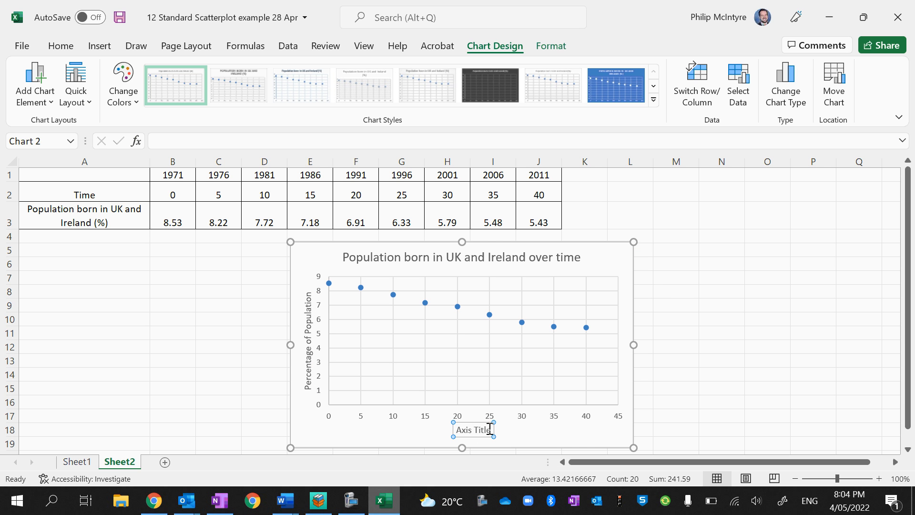
pyautogui.moveTo(489, 428); pyautogui.dragTo(459, 430)
pyautogui.write('Years')
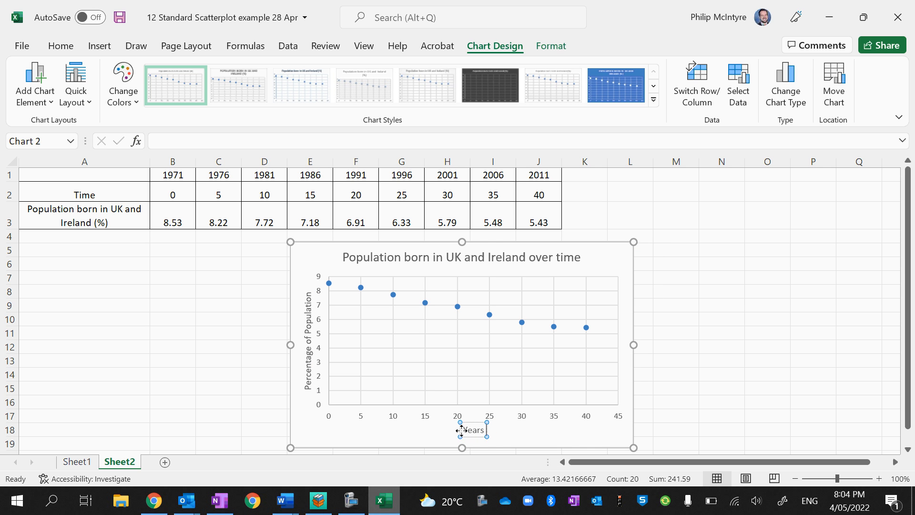
pyautogui.write(' since 2971')
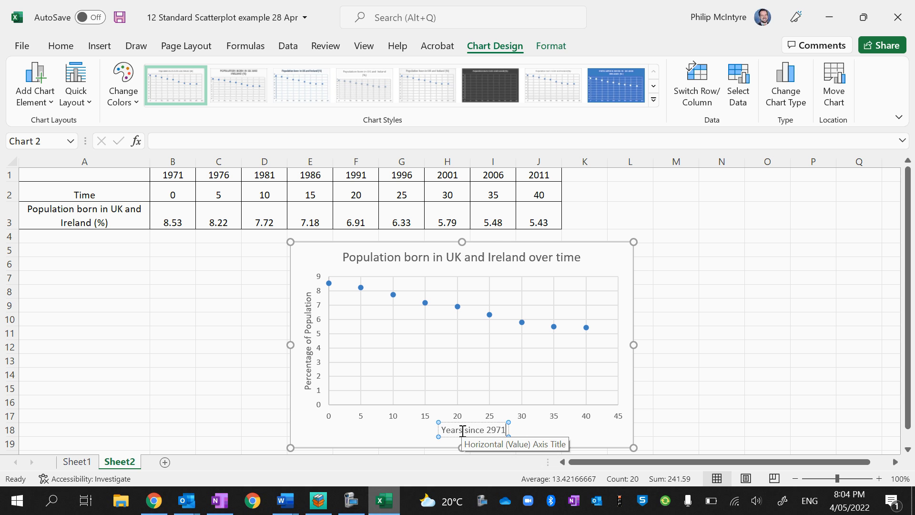
pyautogui.press('BackSpace')
pyautogui.press('BackSpace')
pyautogui.press('BackSpace')
pyautogui.press('BackSpace')
pyautogui.write('1971')
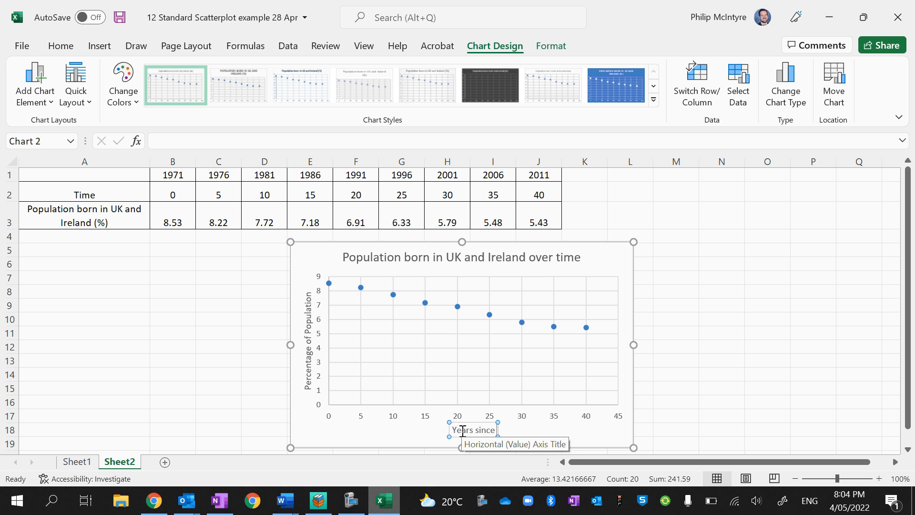
pyautogui.click(604, 268)
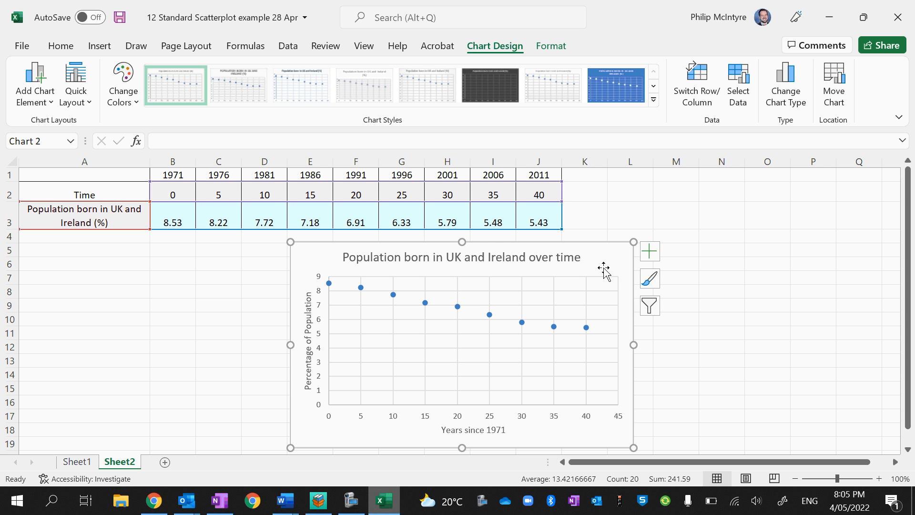
# Add a linear trendline to the scatter chart and display its equation and R-squared value on the chart.
pyautogui.click(655, 258)
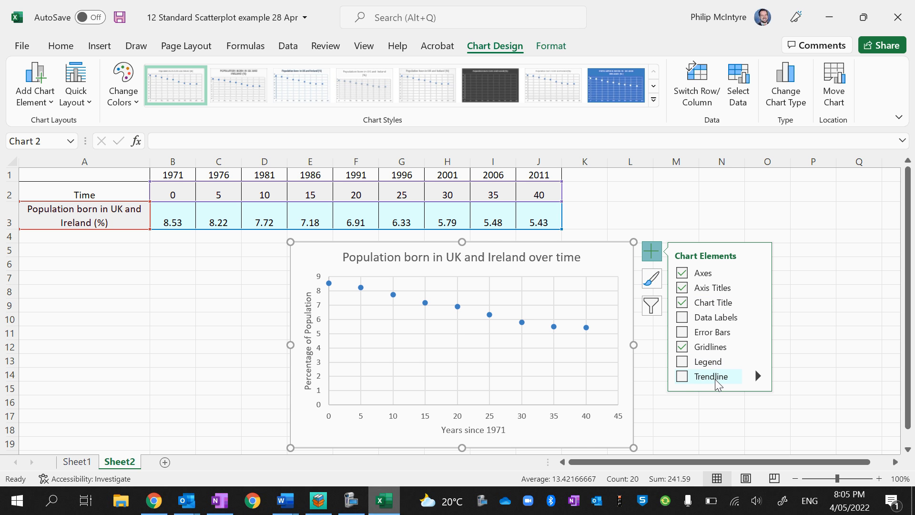
pyautogui.click(683, 377)
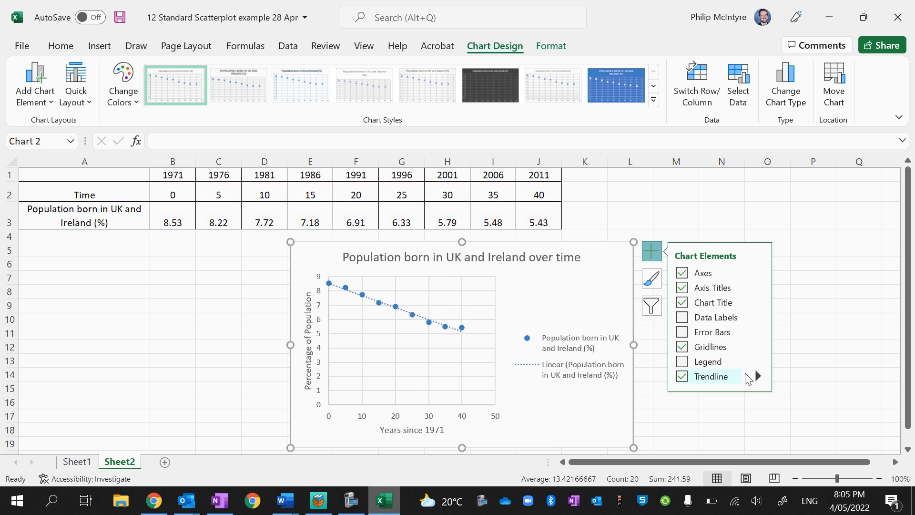
pyautogui.click(758, 377)
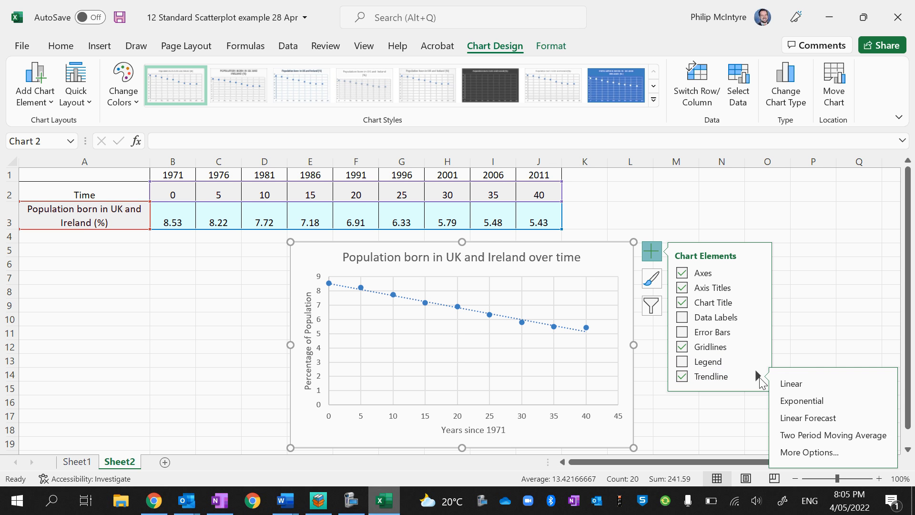
pyautogui.click(809, 453)
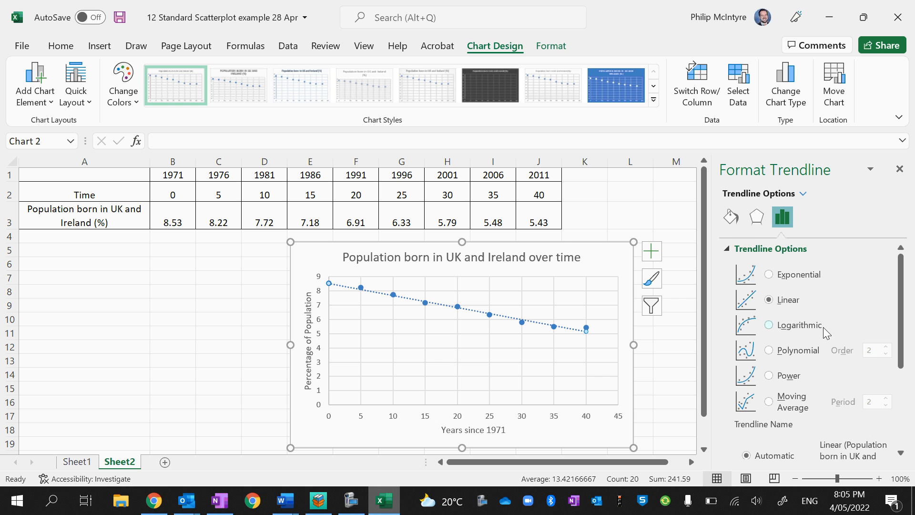
pyautogui.scroll(-3, 824, 329)
pyautogui.scroll(-3, 823, 326)
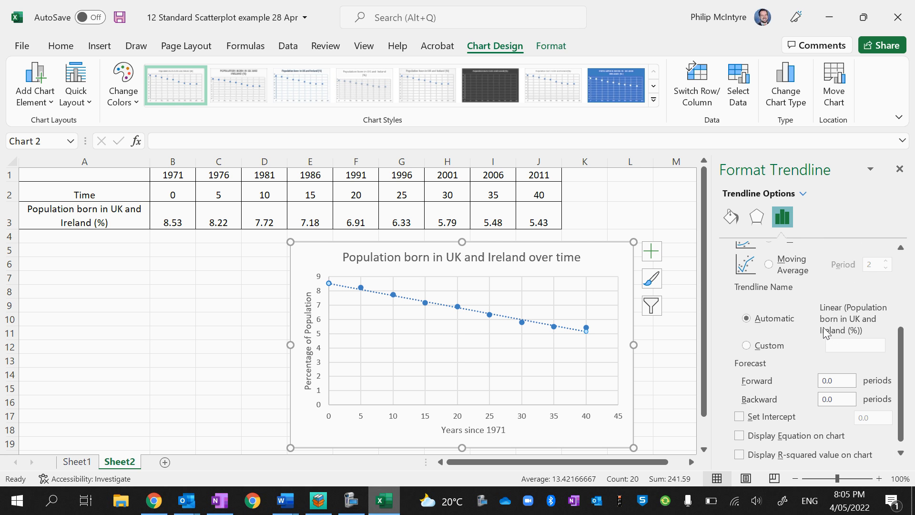
pyautogui.scroll(-1, 810, 434)
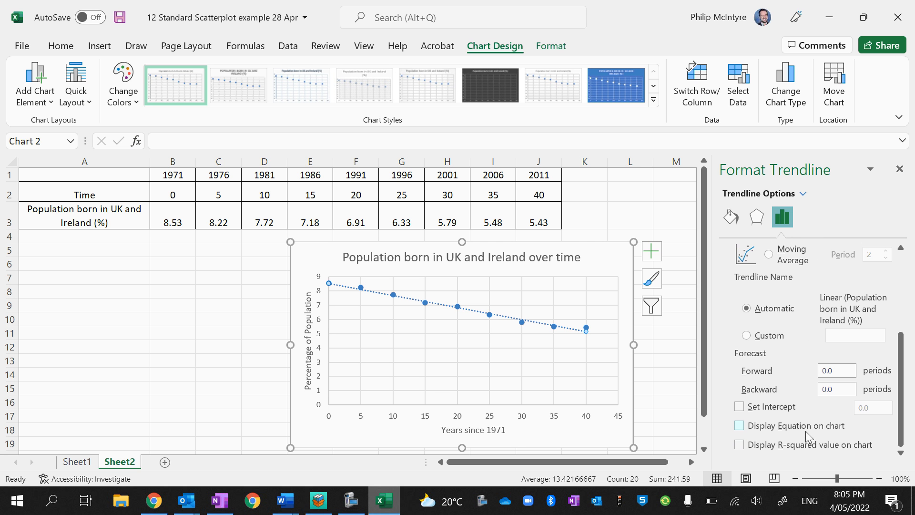
pyautogui.click(739, 445)
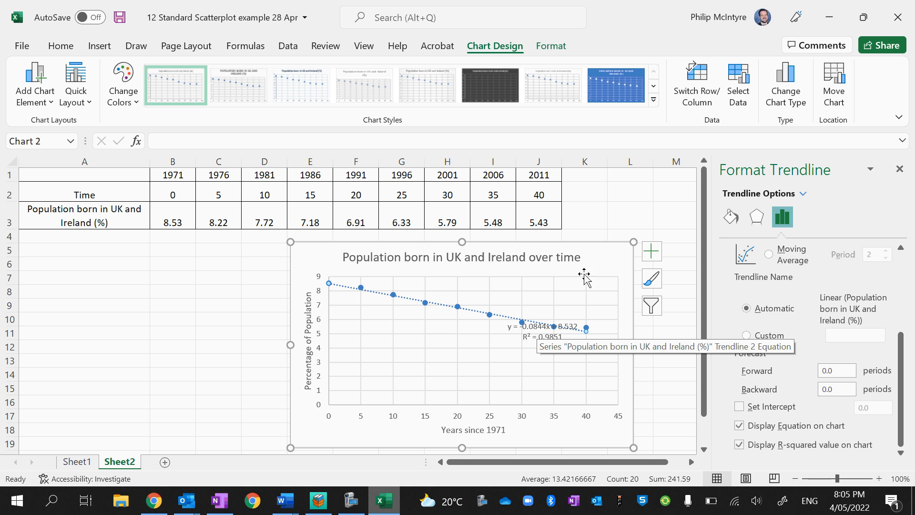
pyautogui.click(899, 170)
# Move the trendline equation and R-squared label into the clear area below the trendline, near the middle of the plot.
pyautogui.click(531, 333)
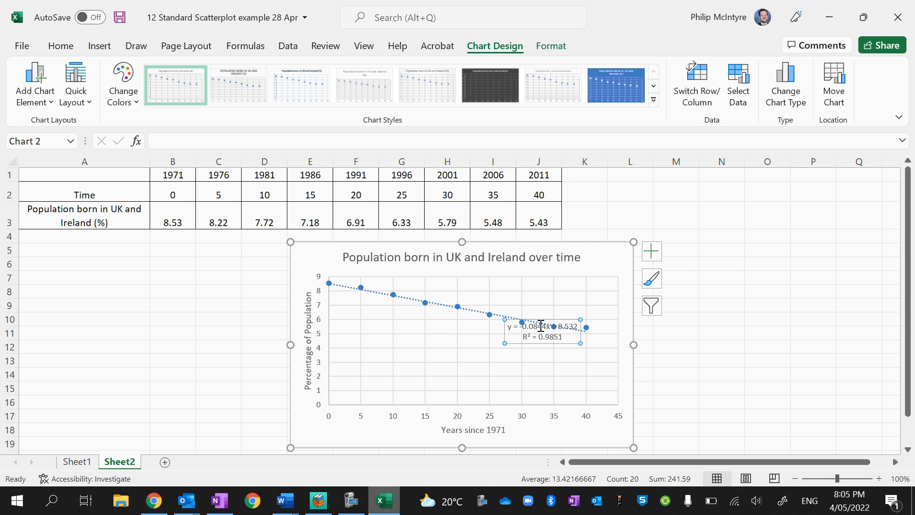
pyautogui.moveTo(524, 325); pyautogui.dragTo(460, 329)
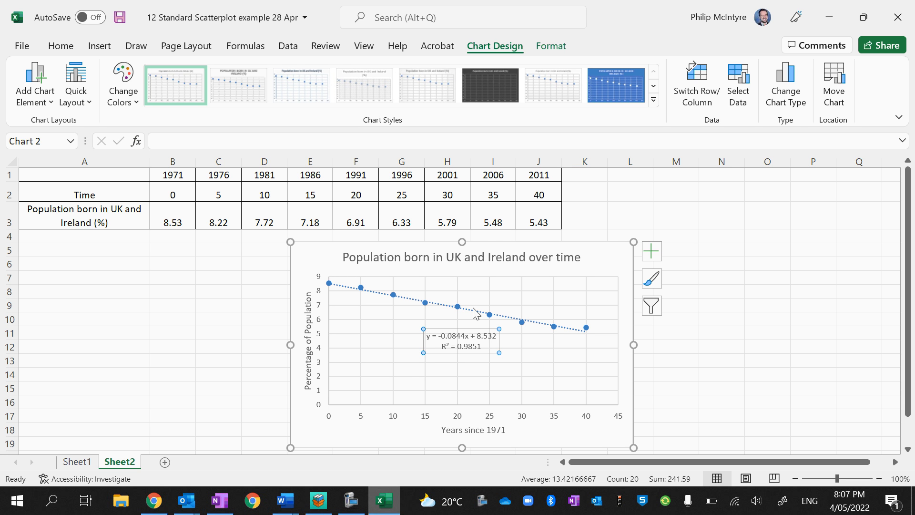
pyautogui.moveTo(352, 500)
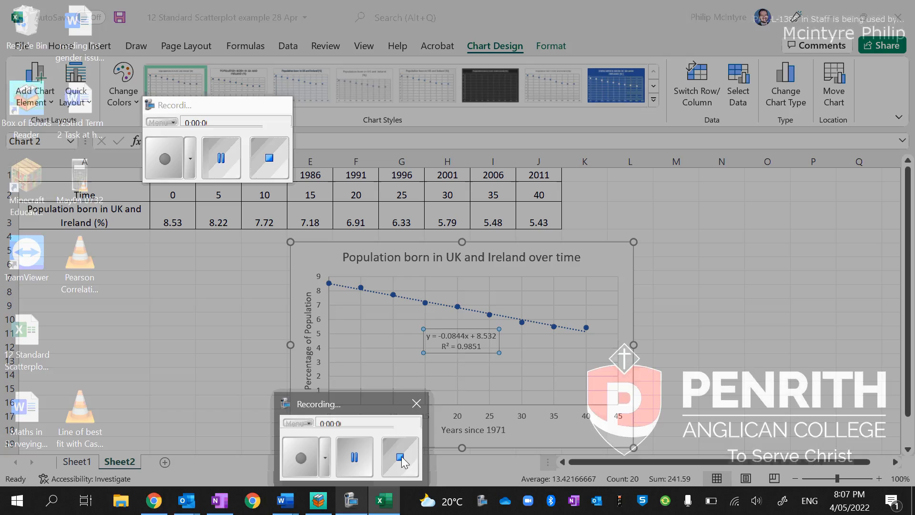
pyautogui.click(401, 456)
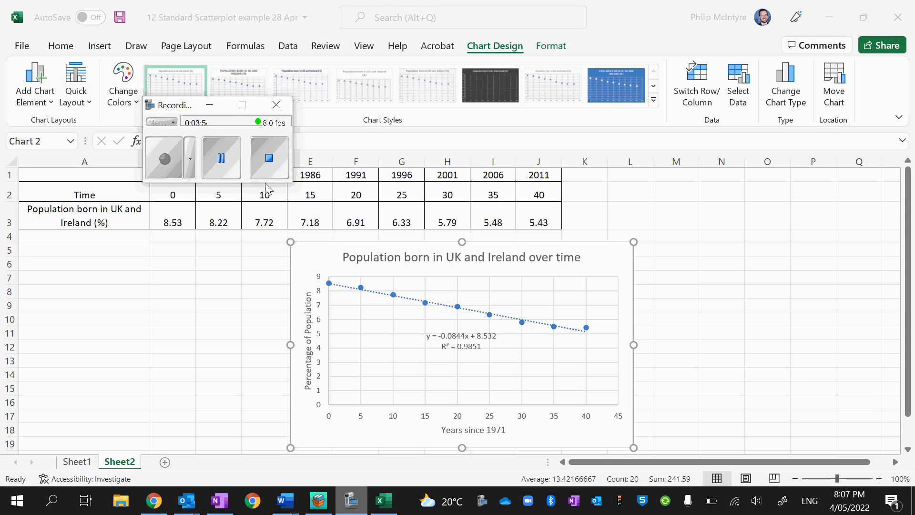